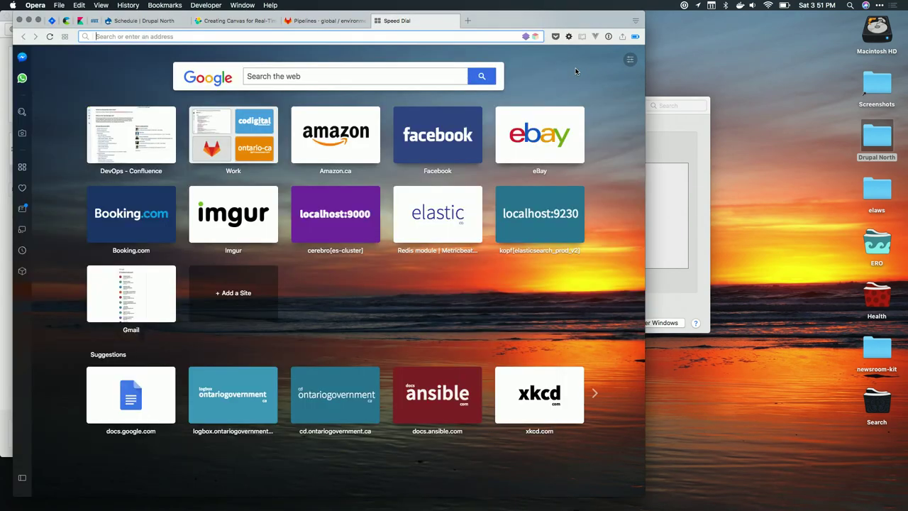
# - Show the Filebeat Nginx Overview dashboard with the browser enlarged to full screen and examine the access map
pyautogui.click(83, 23)
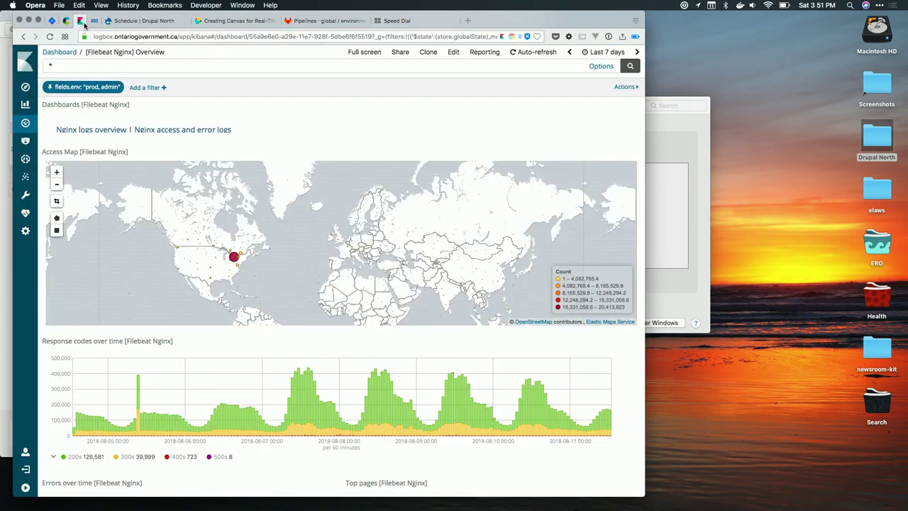
pyautogui.scroll(-2, 305, 240)
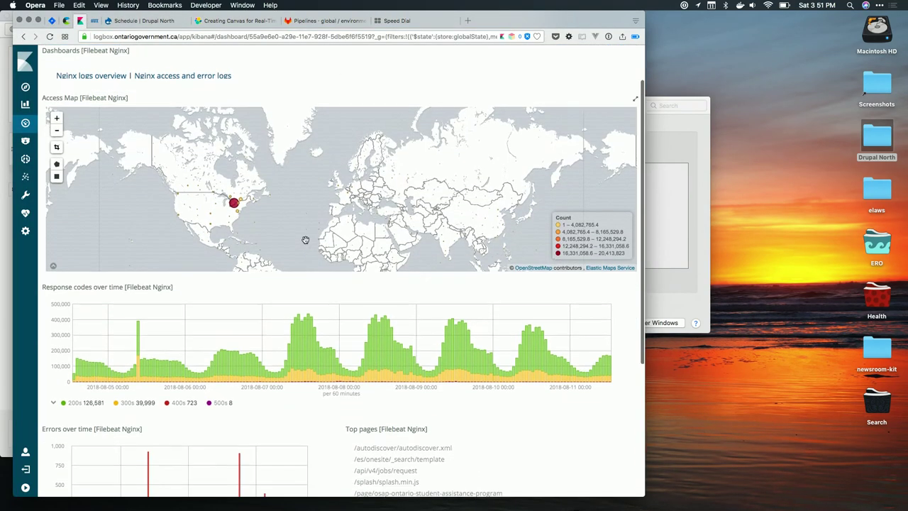
pyautogui.scroll(2, 305, 240)
pyautogui.scroll(-2, 305, 240)
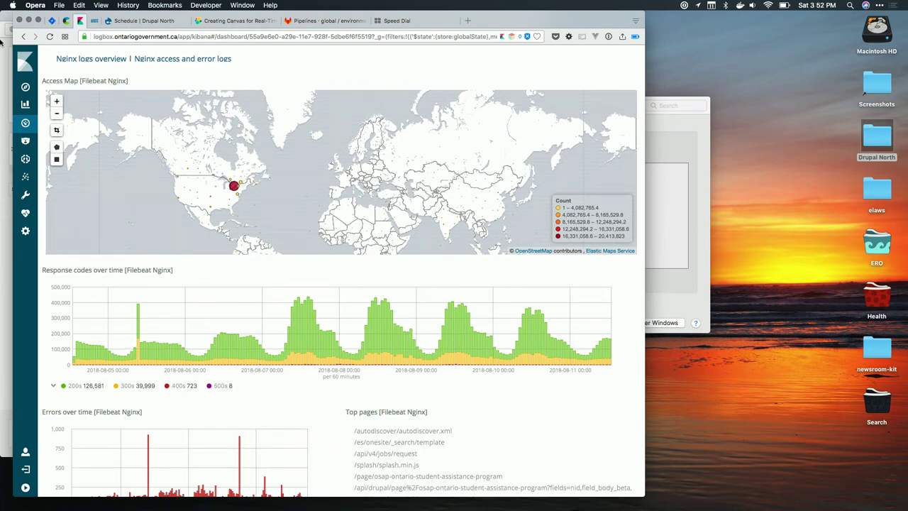
pyautogui.click(38, 20)
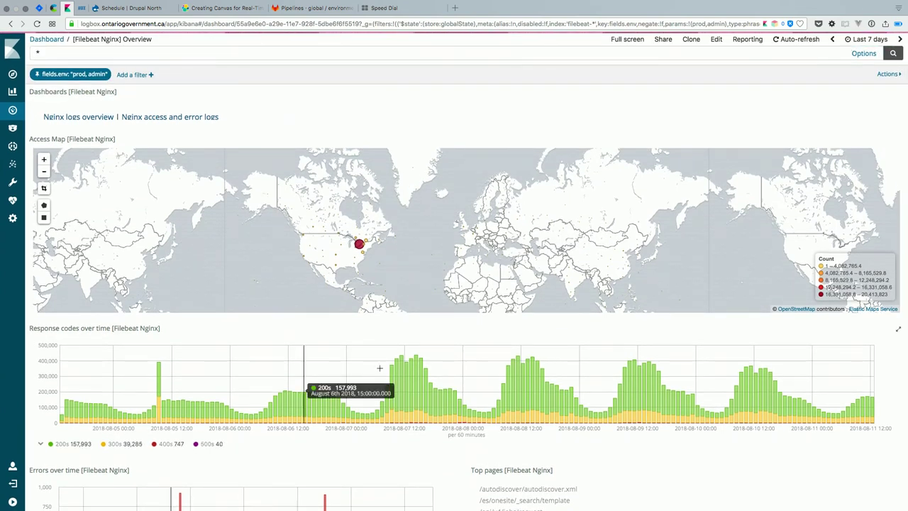
pyautogui.moveTo(380, 225)
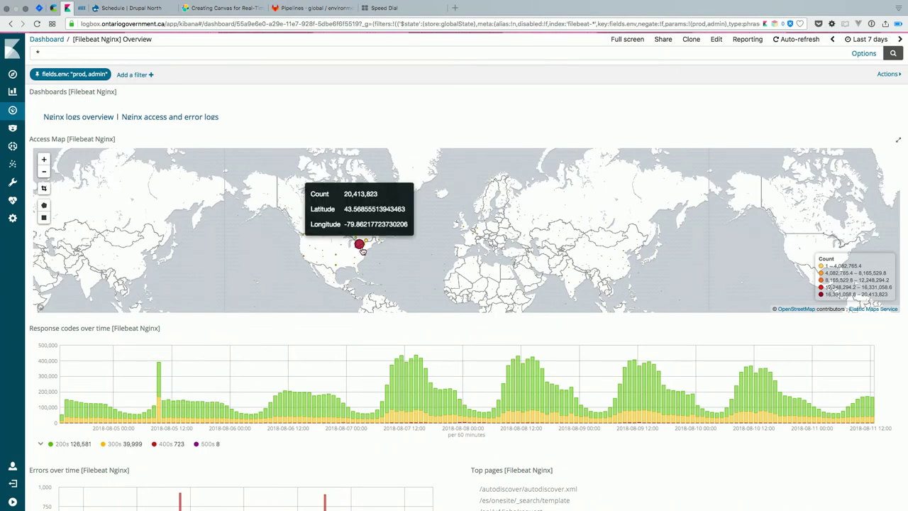
# - Narrow the time range in the Errors over time chart to the August 6th 2018 error spike, about 19:34 to 19:39
pyautogui.scroll(-3, 376, 284)
pyautogui.scroll(-1, 375, 291)
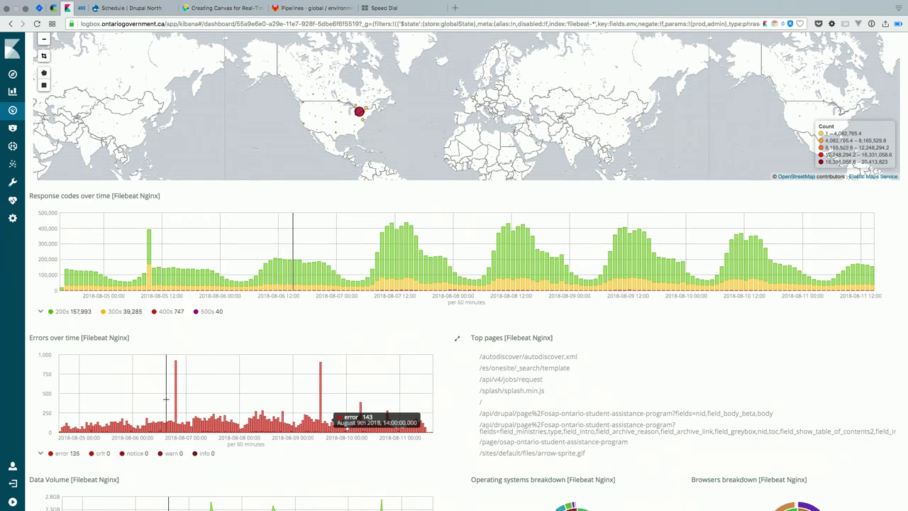
pyautogui.moveTo(165, 401); pyautogui.dragTo(195, 403)
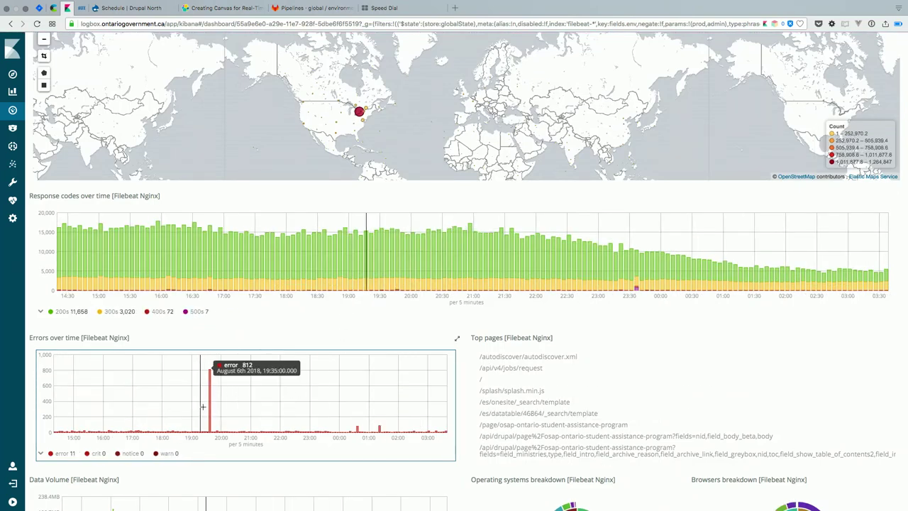
pyautogui.moveTo(201, 408); pyautogui.dragTo(218, 408)
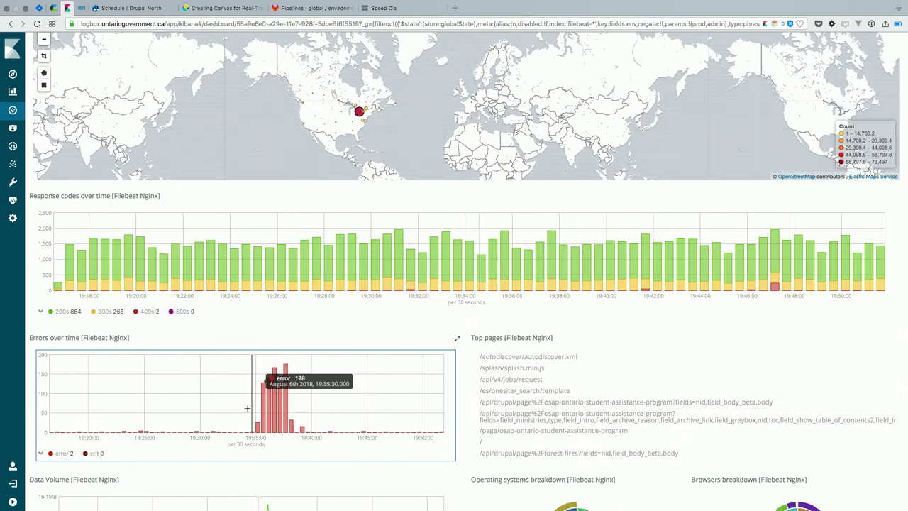
pyautogui.moveTo(249, 409); pyautogui.dragTo(300, 413)
# - Open the Nginx access and error logs dashboard for the selected time range and look over the error log entries
pyautogui.scroll(3, 212, 319)
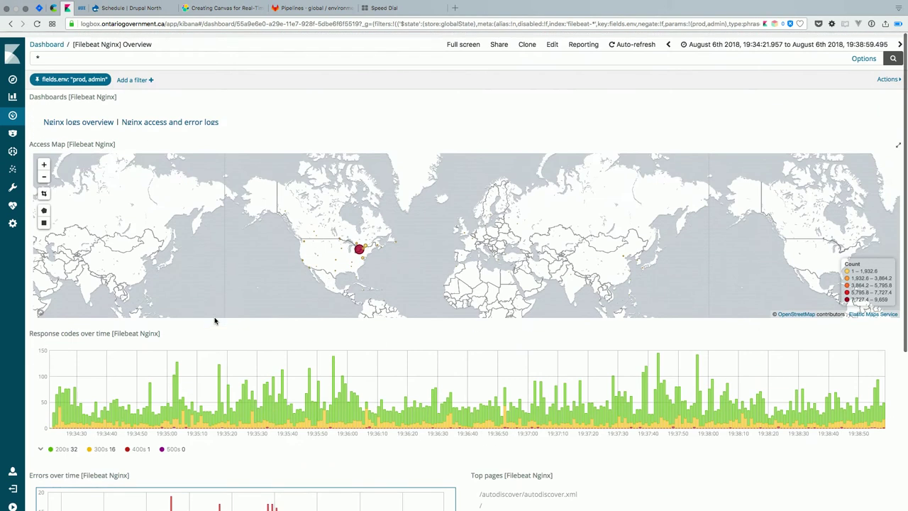
pyautogui.click(173, 121)
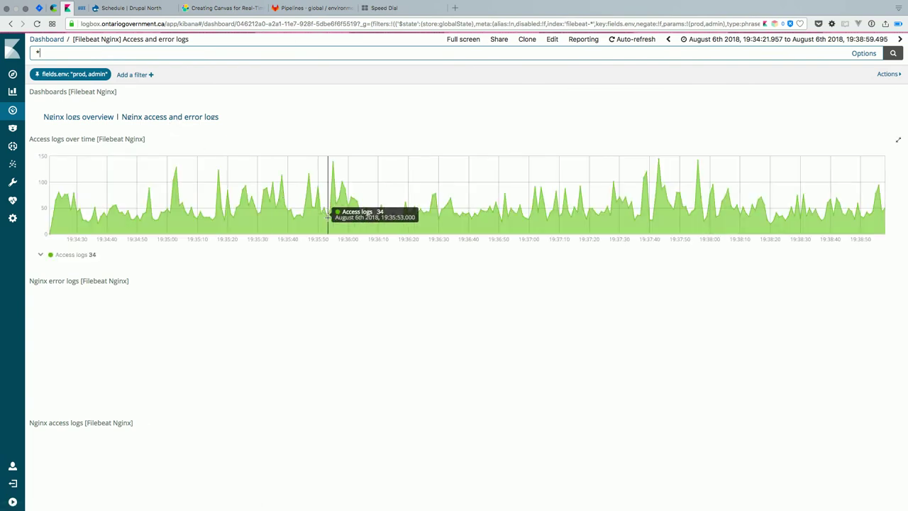
pyautogui.scroll(-2, 328, 213)
pyautogui.scroll(-2, 339, 231)
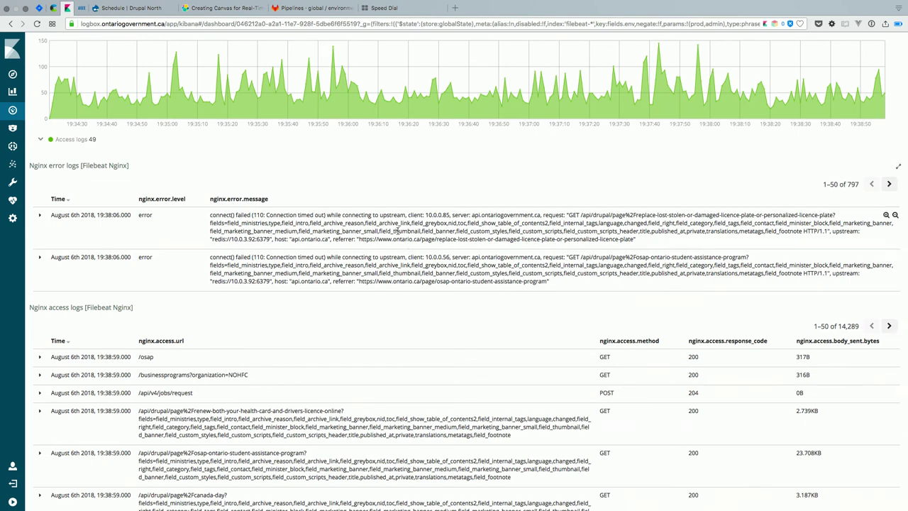
pyautogui.scroll(-1, 399, 227)
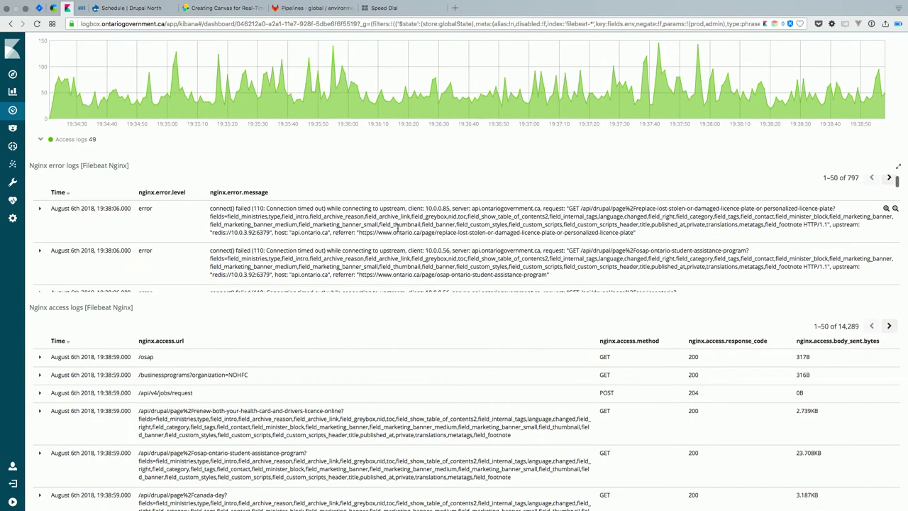
# - Expand the first Nginx error log entry and review its fields down to the full error message
pyautogui.click(40, 210)
pyautogui.scroll(-5, 298, 227)
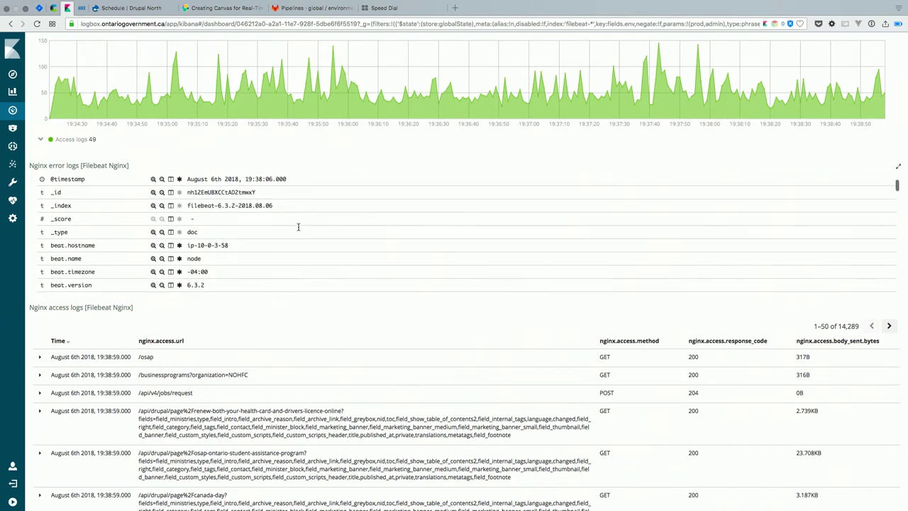
pyautogui.scroll(-4, 298, 227)
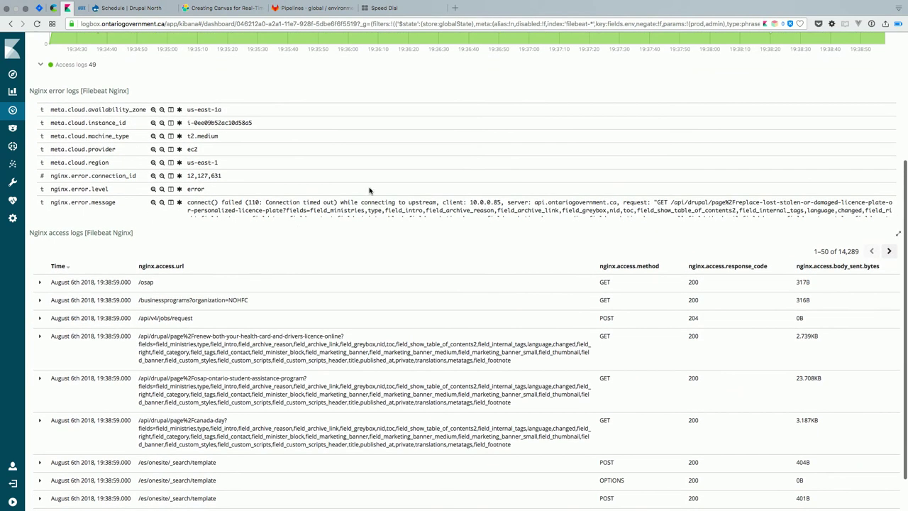
pyautogui.scroll(-3, 346, 202)
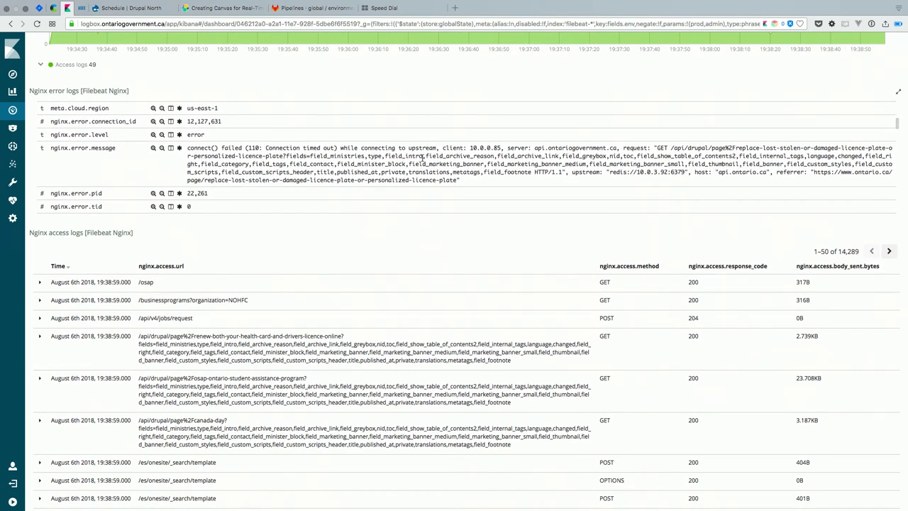
pyautogui.scroll(-1, 333, 314)
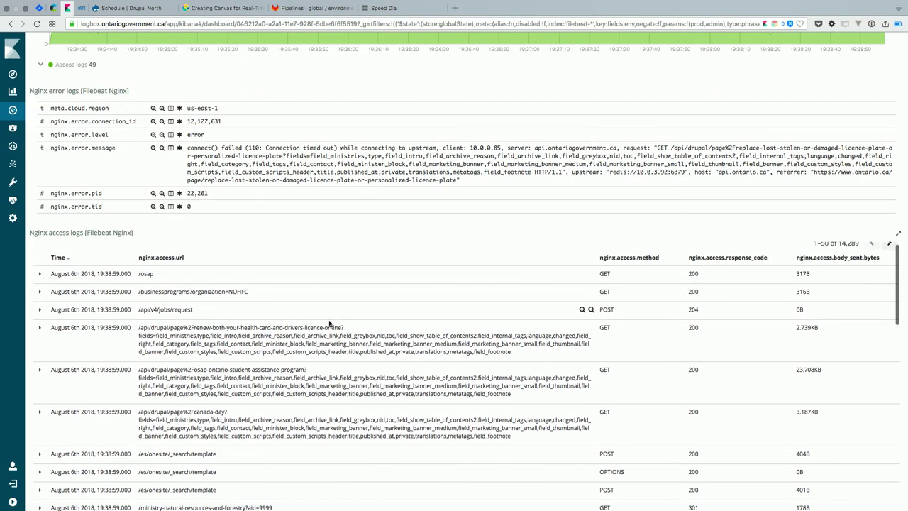
# - Filter the access and error logs dashboard with the query nginx.access.response_code: 400
pyautogui.scroll(4, 329, 322)
pyautogui.scroll(2, 328, 323)
pyautogui.click(202, 54)
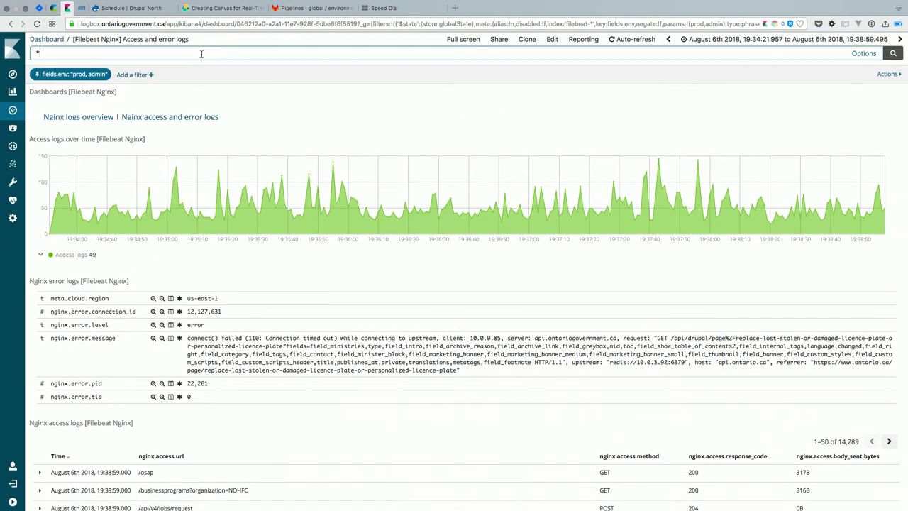
pyautogui.write('nginx')
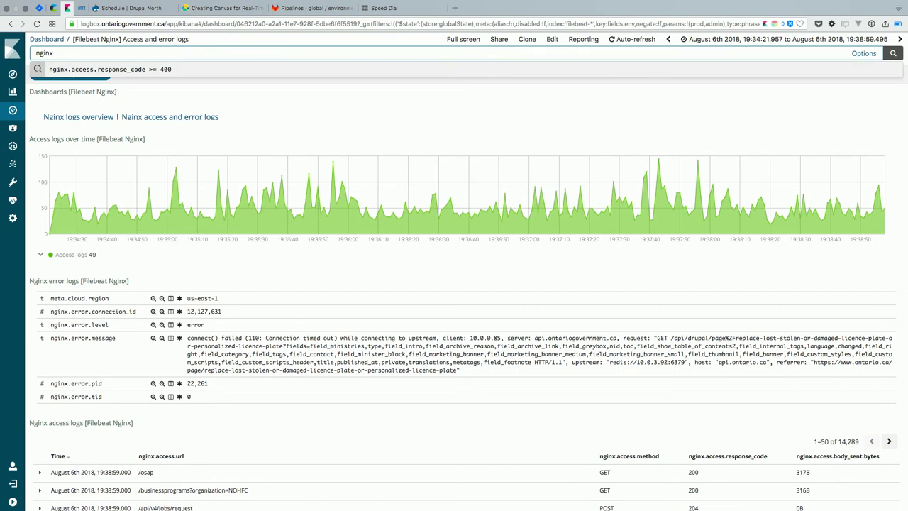
pyautogui.press('Down')
pyautogui.press('Return')
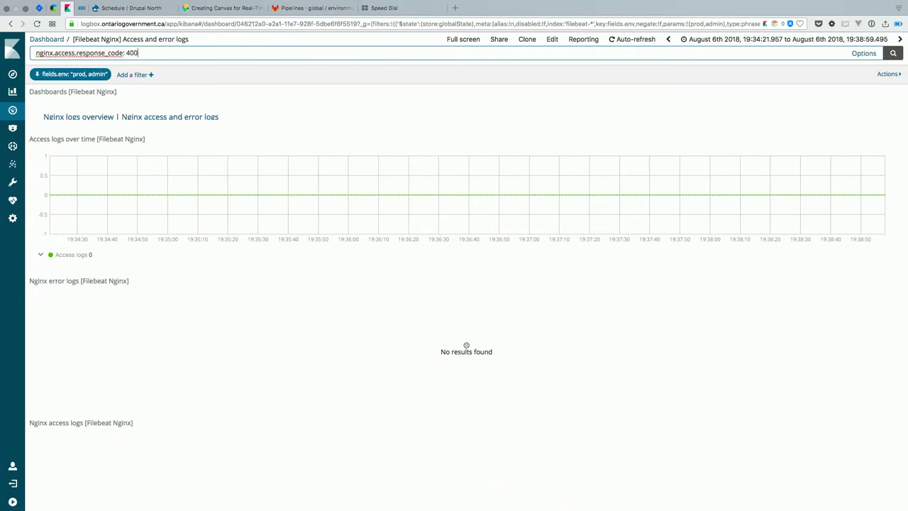
# - Change the response code in the query to 404 and review the matching Nginx access logs
pyautogui.write('4')
pyautogui.press('Return')
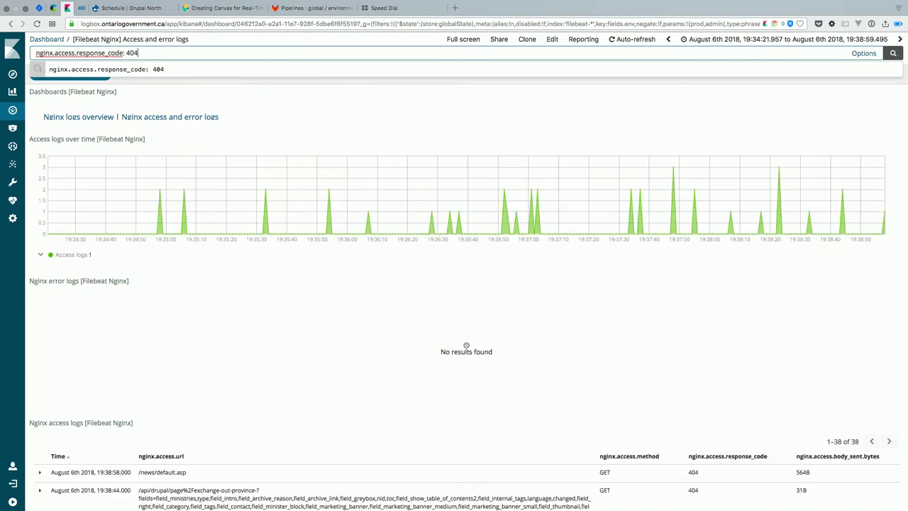
pyautogui.scroll(-4, 377, 347)
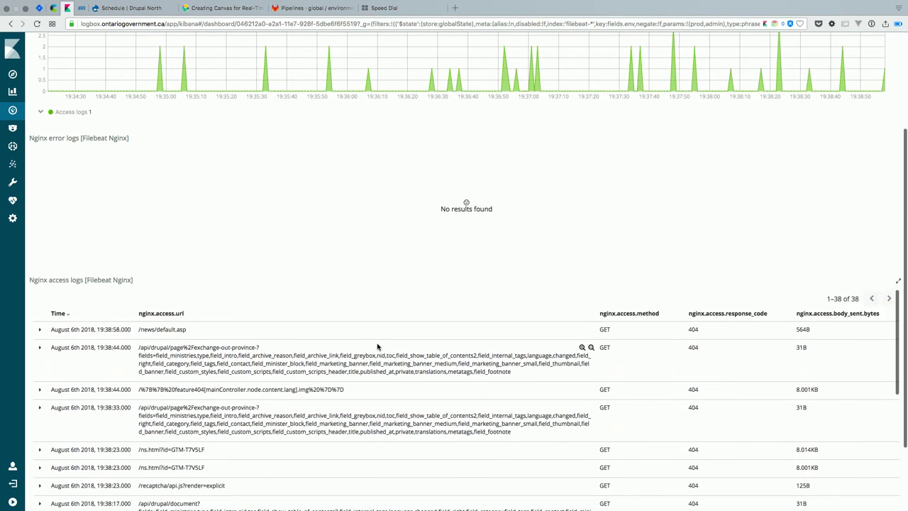
pyautogui.scroll(4, 236, 157)
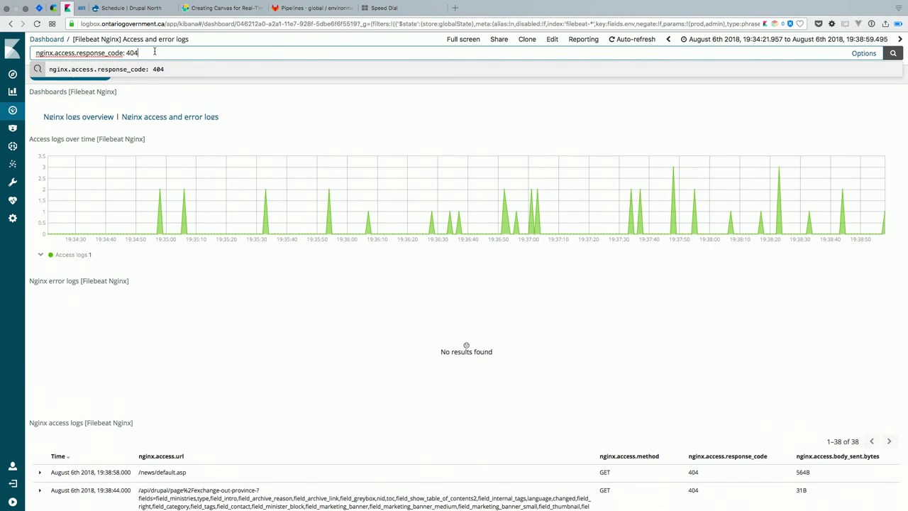
# - Set the query to nginx.access.response_code: 301 and look through the matching Nginx access log entries
pyautogui.press('BackSpace')
pyautogui.press('BackSpace')
pyautogui.press('BackSpace')
pyautogui.write('301')
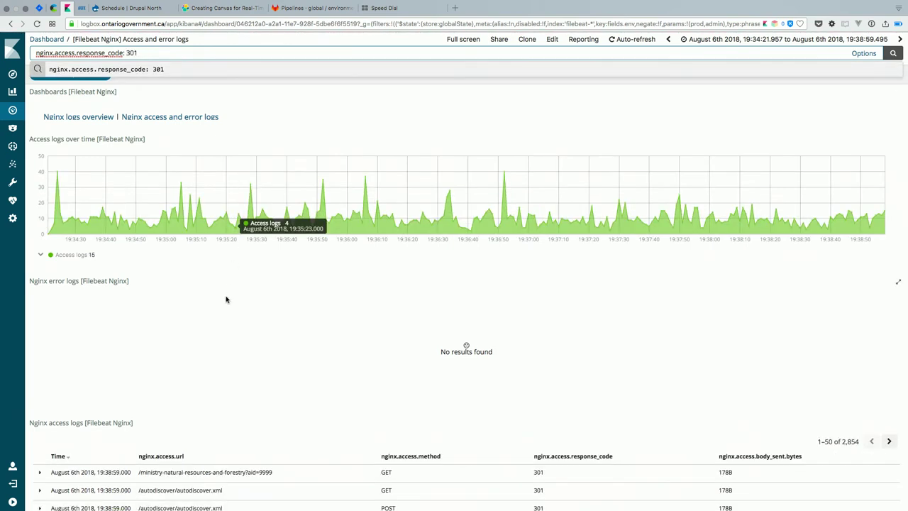
pyautogui.scroll(-5, 225, 304)
pyautogui.scroll(-5, 224, 303)
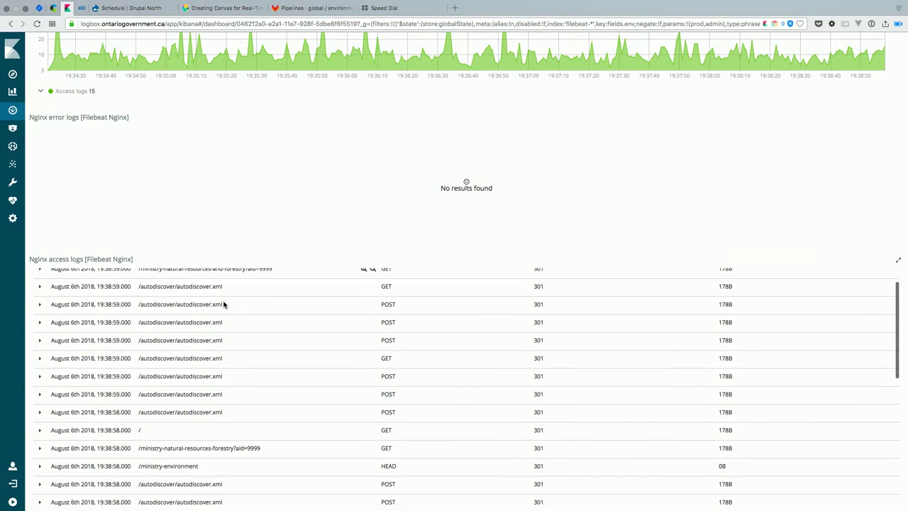
pyautogui.scroll(-5, 224, 304)
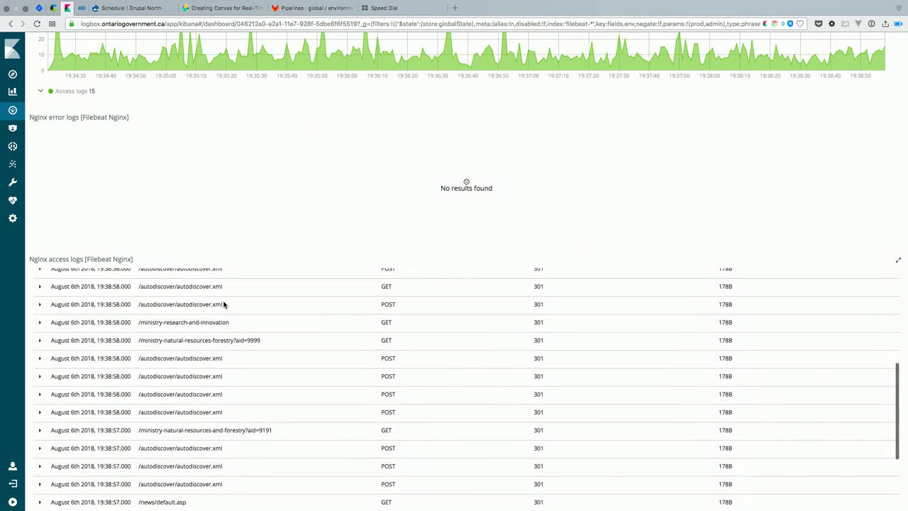
pyautogui.scroll(-4, 224, 304)
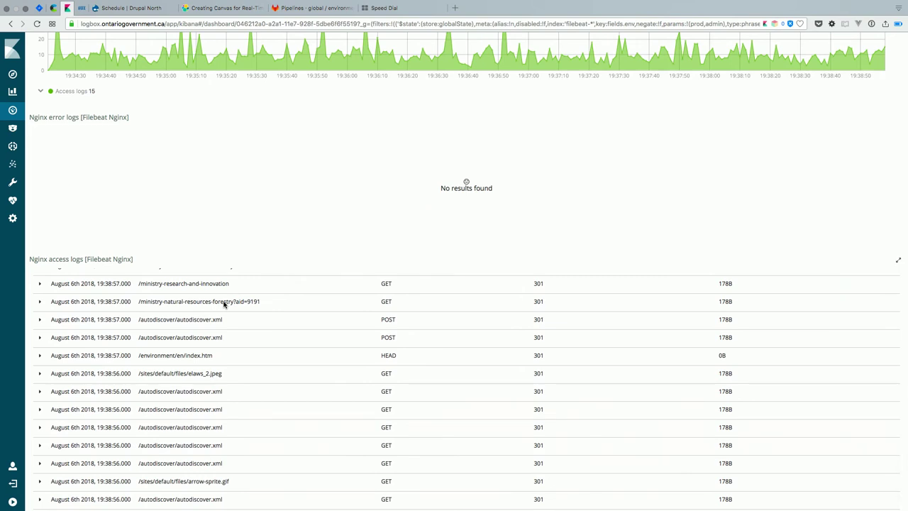
pyautogui.scroll(-3, 225, 304)
pyautogui.scroll(5, 233, 134)
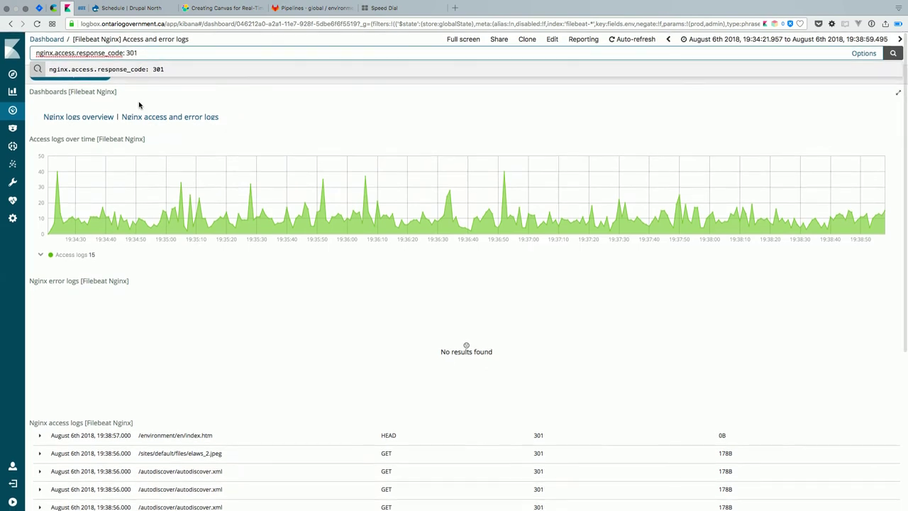
# - Leave the logs dashboard and open the Machine Learning Anomaly Explorer to inspect the visitor_rate job's August 4th anomaly
pyautogui.click(50, 40)
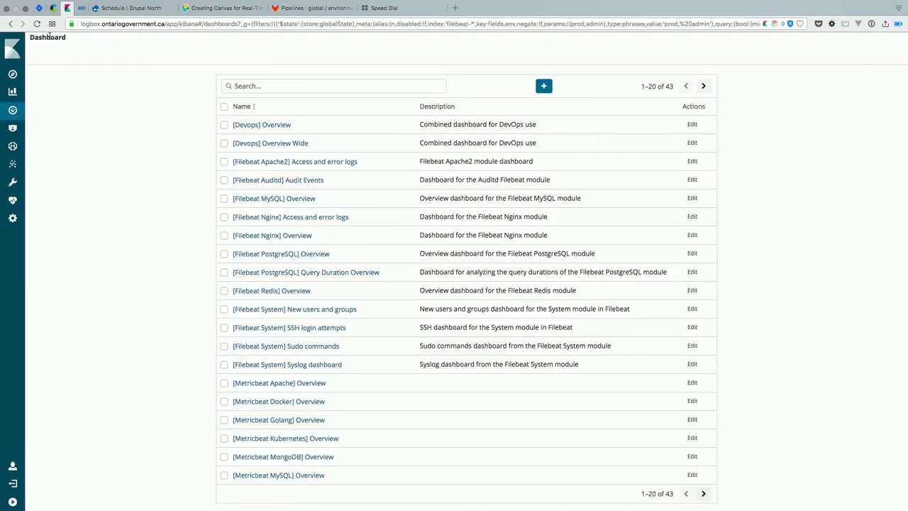
pyautogui.click(13, 147)
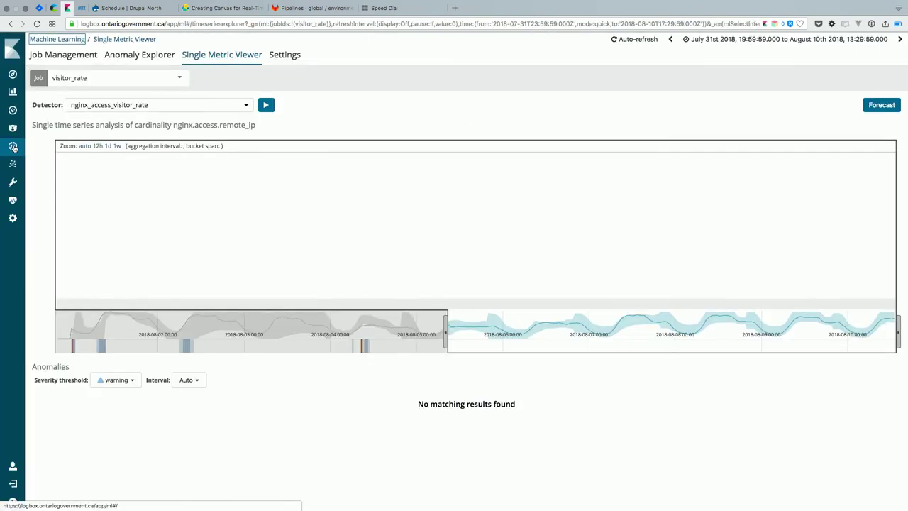
pyautogui.click(113, 55)
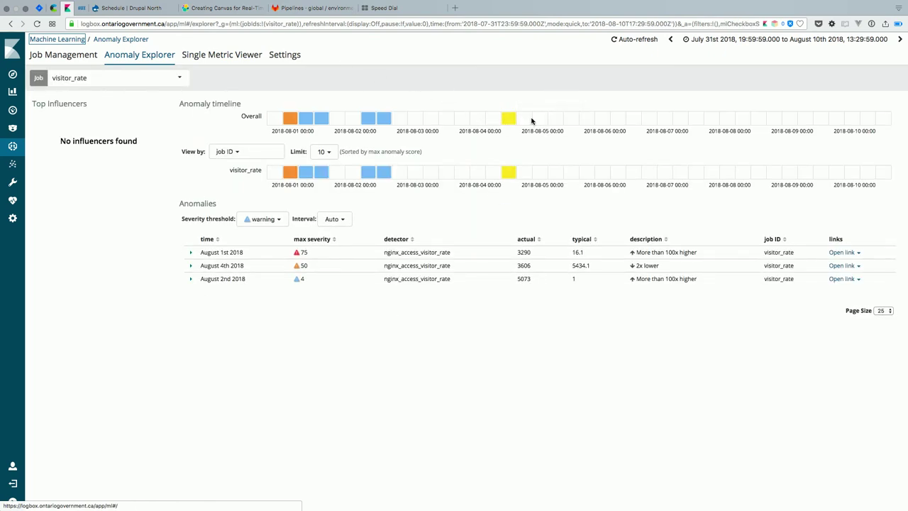
pyautogui.moveTo(516, 123)
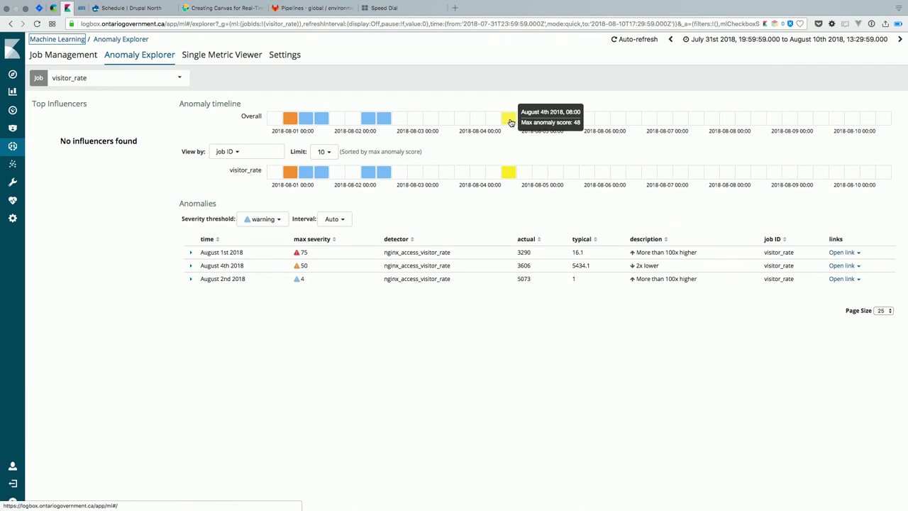
# - Add the nginx group to the selected jobs and select the August 5th 08:00 anomaly of remote_ip_request_rate in the timeline
pyautogui.click(146, 77)
pyautogui.click(146, 77)
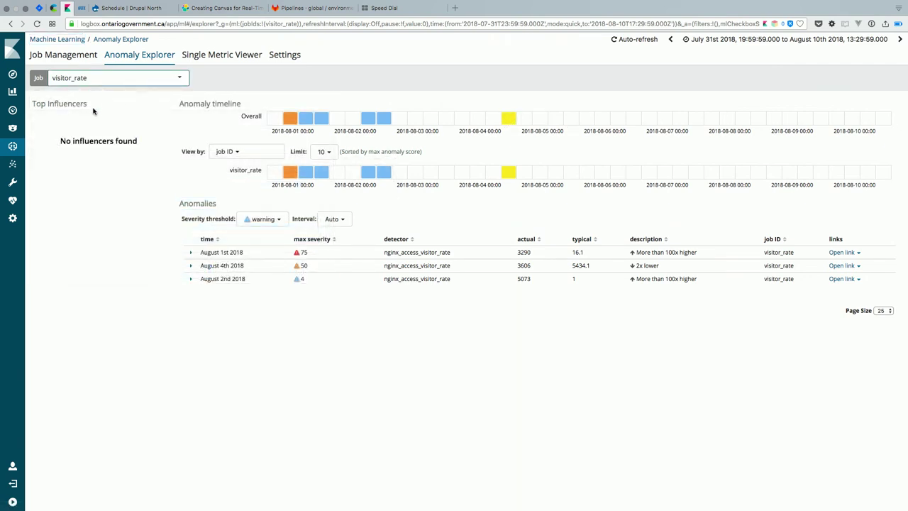
pyautogui.click(138, 78)
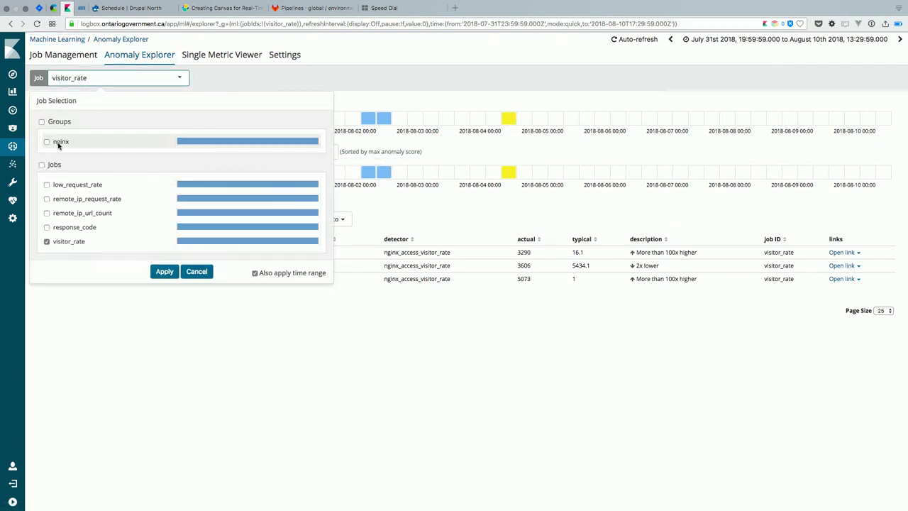
pyautogui.click(59, 143)
pyautogui.click(164, 271)
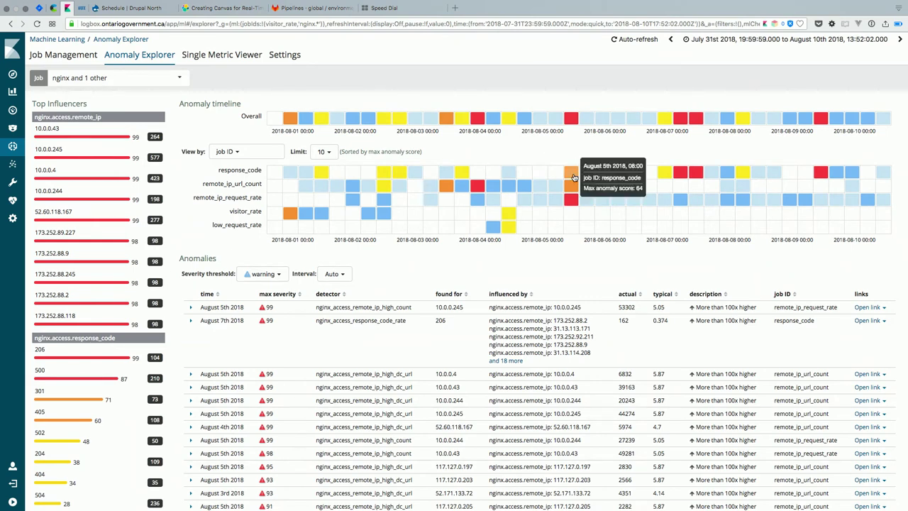
pyautogui.click(571, 200)
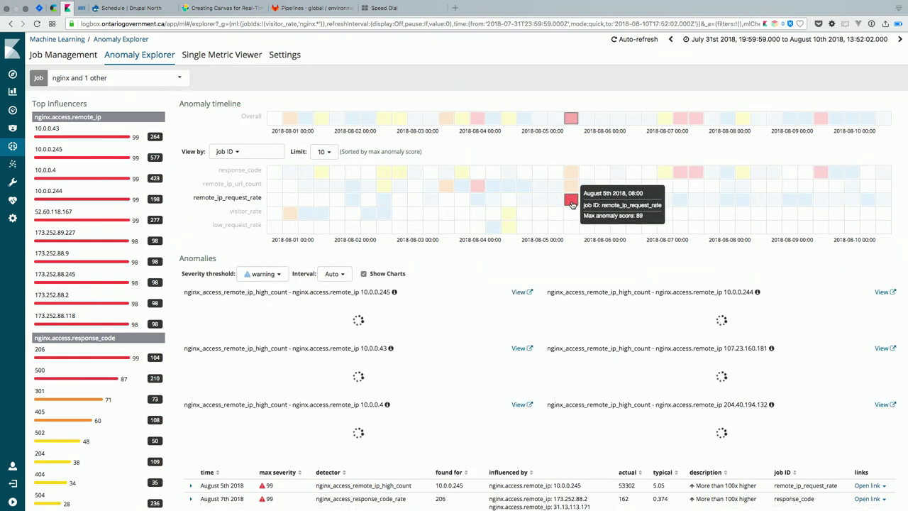
# - Open the Count Explorer for the August 5th 09:00 anomaly found for remote IP 10.0.0.245 in the anomalies table
pyautogui.scroll(-4, 562, 334)
pyautogui.scroll(-5, 560, 349)
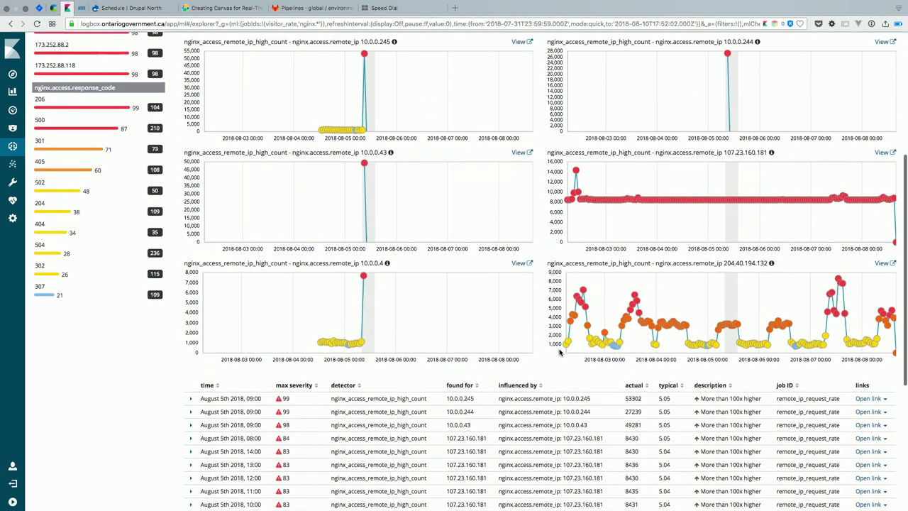
pyautogui.click(884, 302)
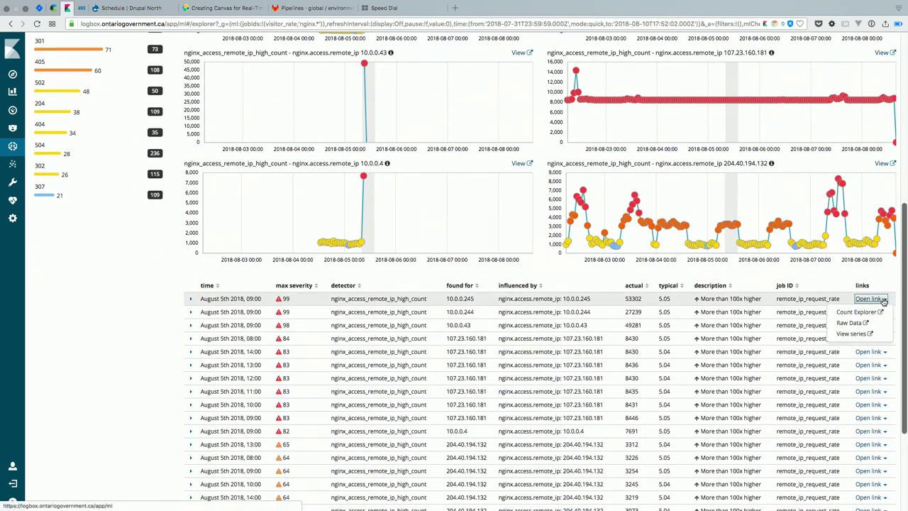
pyautogui.click(870, 312)
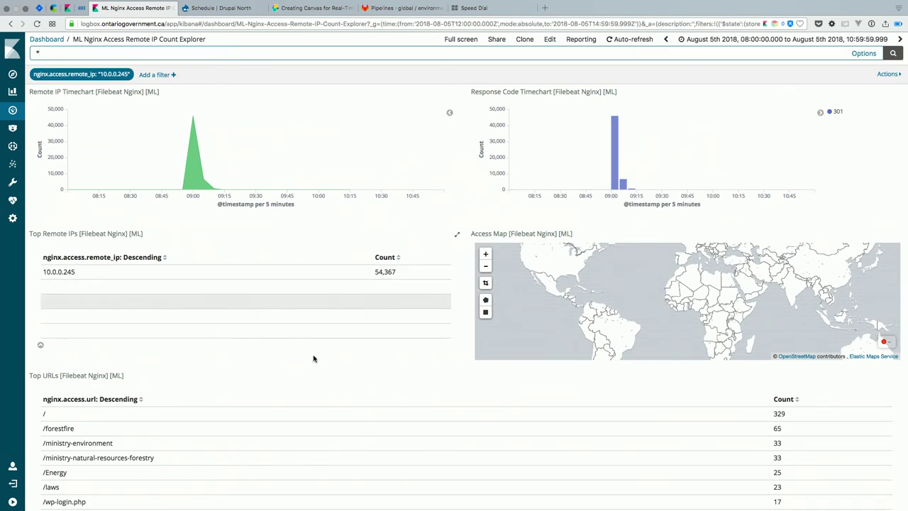
# - Look through the Top URLs table to examine which pages 10.0.0.245 requested, including the /page/government-ontario entries with query strings
pyautogui.scroll(-3, 271, 364)
pyautogui.scroll(-2, 271, 364)
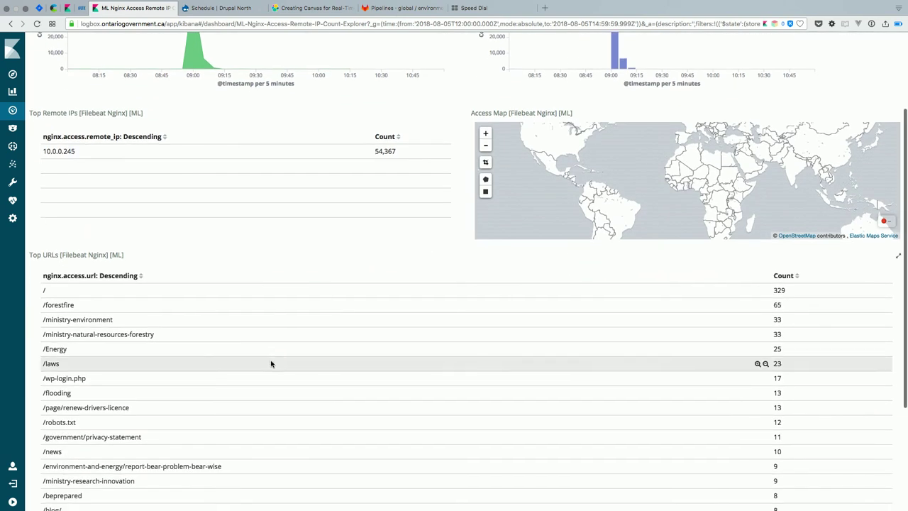
pyautogui.scroll(-4, 270, 364)
pyautogui.scroll(4, 270, 364)
pyautogui.scroll(-2, 270, 364)
pyautogui.scroll(-10, 270, 364)
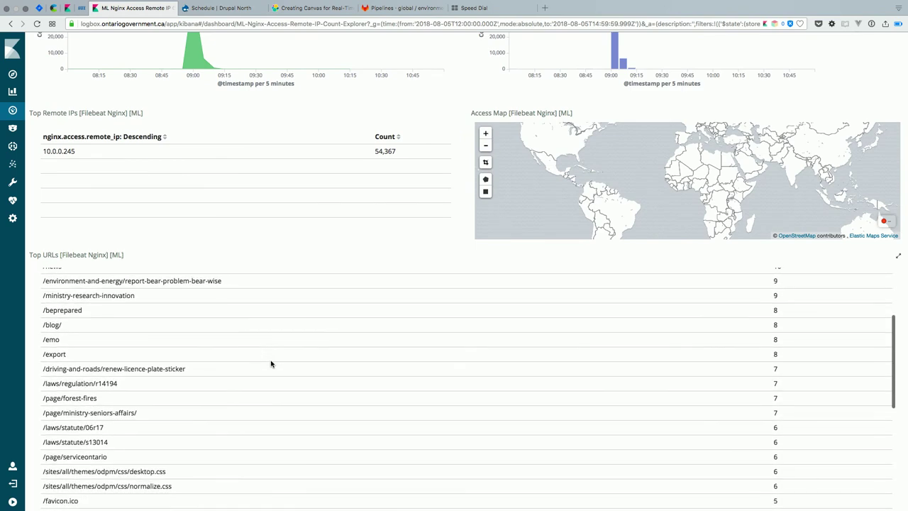
pyautogui.scroll(-2, 271, 364)
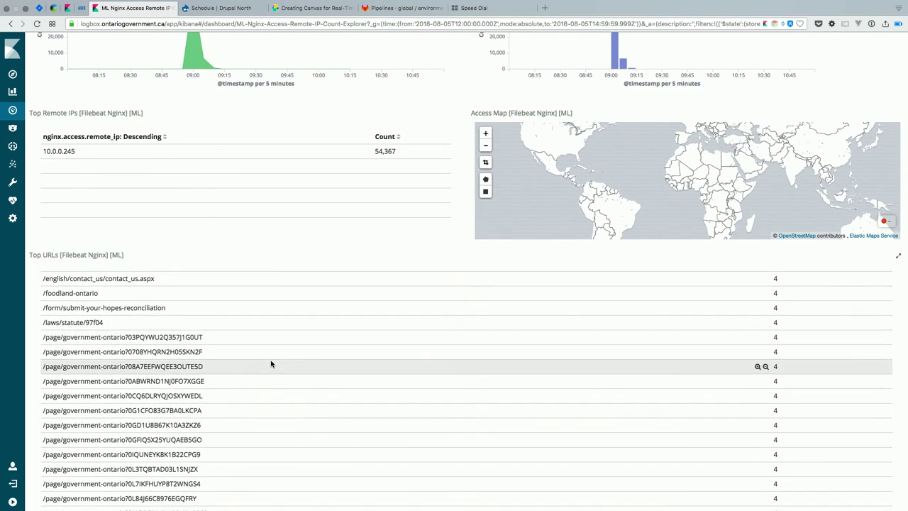
pyautogui.scroll(-3, 190, 346)
pyautogui.scroll(-6, 190, 346)
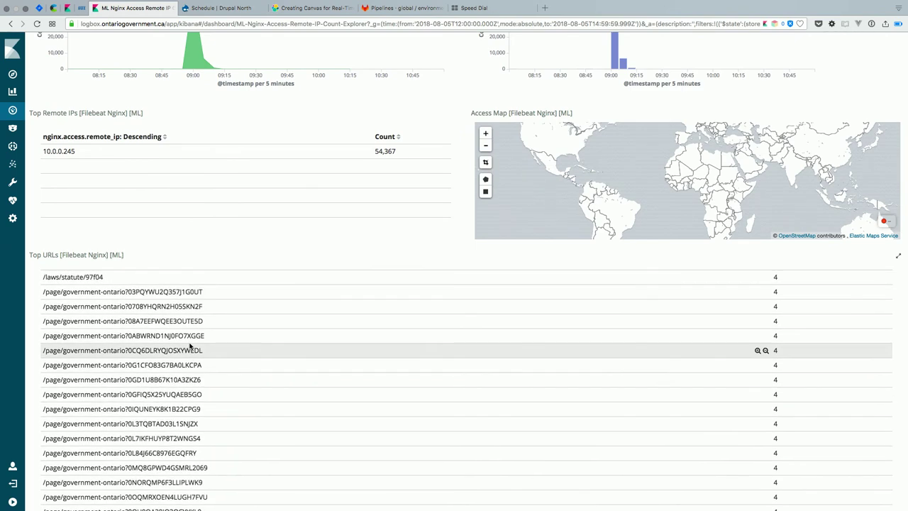
pyautogui.scroll(-20, 191, 345)
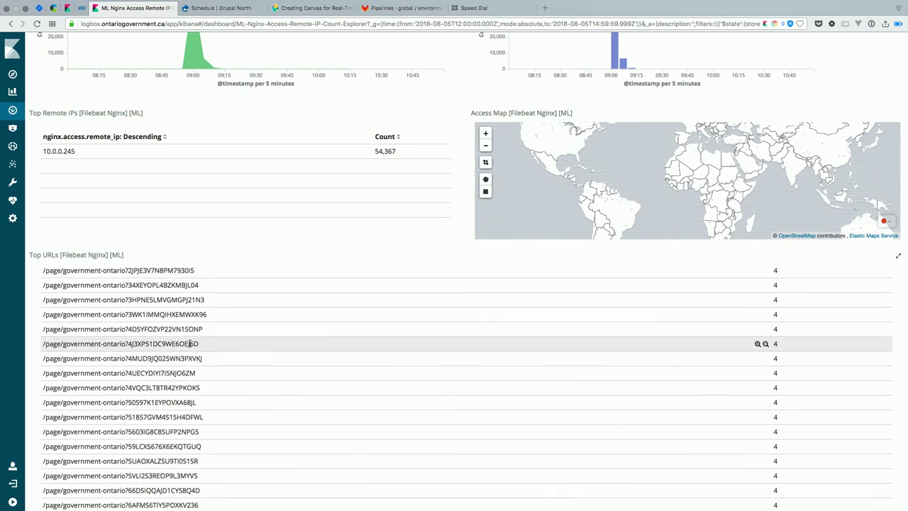
pyautogui.scroll(20, 190, 344)
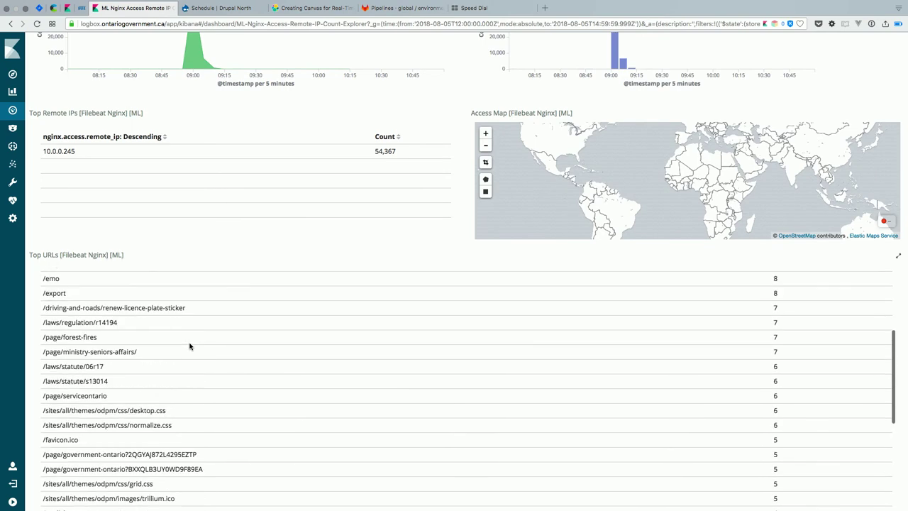
# - Return to the Remote IP Timechart and inspect the request peak around 09:00
pyautogui.rightClick(409, 139)
pyautogui.click(371, 107)
pyautogui.scroll(4, 371, 107)
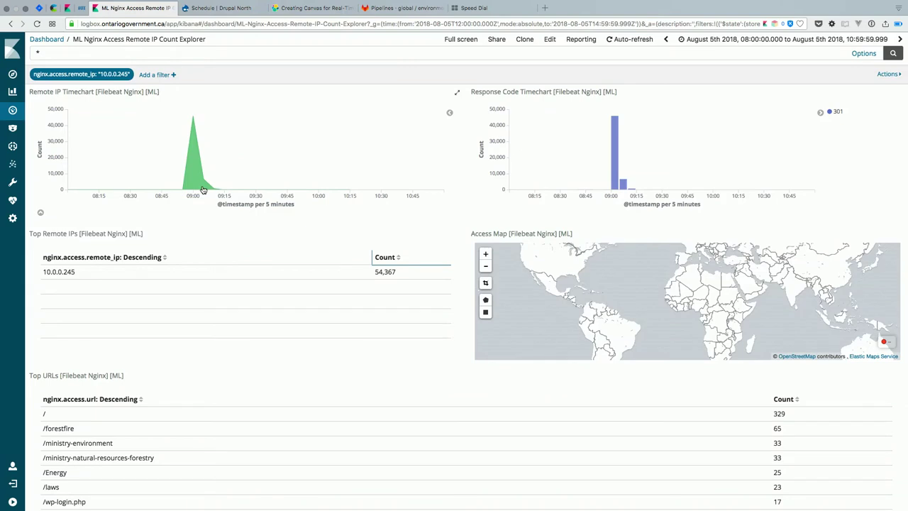
pyautogui.moveTo(192, 118)
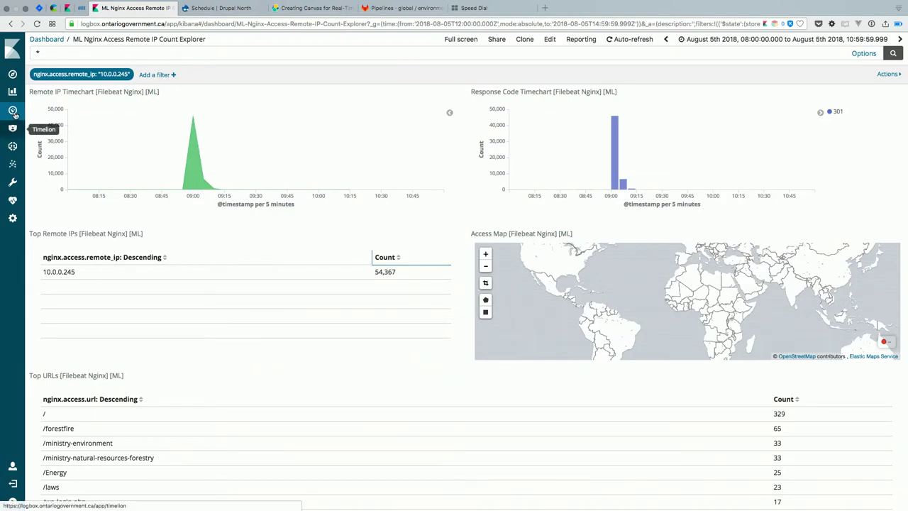
# - Go back to the dashboard list and open the [Packetbeat] Flows dashboard from its second page
pyautogui.click(45, 40)
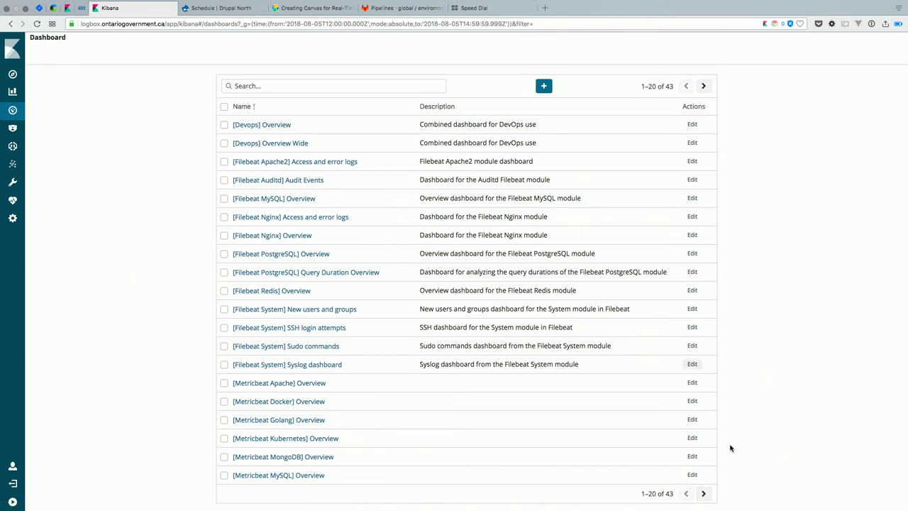
pyautogui.click(702, 495)
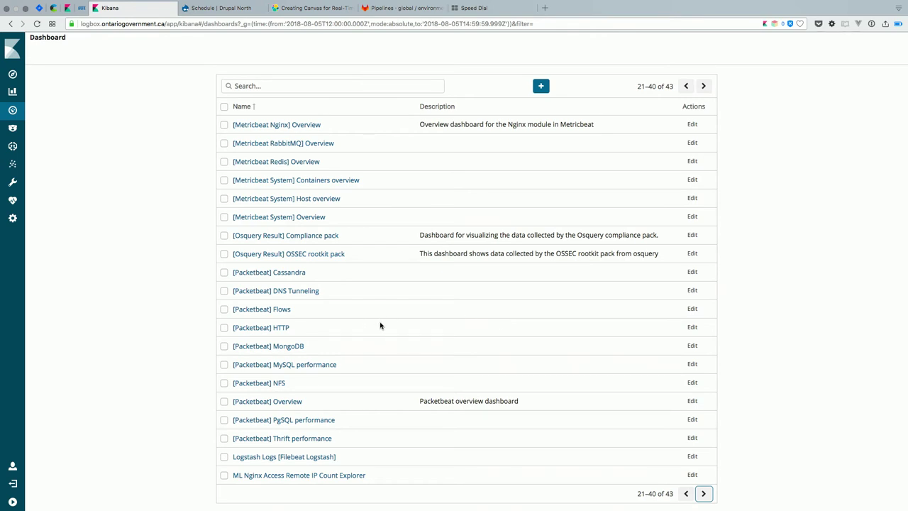
pyautogui.click(283, 310)
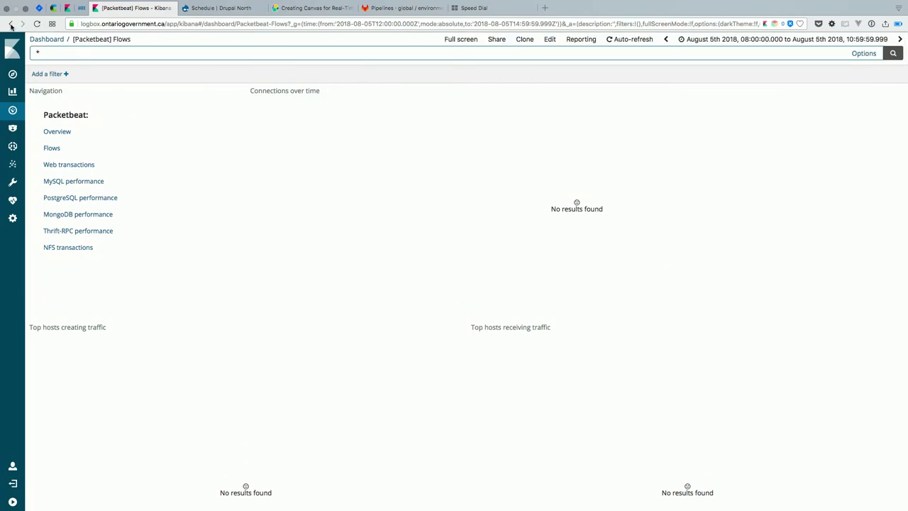
# - Switch to Packetbeat's Web transactions dashboard and look over its HTTP transaction and error code charts
pyautogui.click(72, 169)
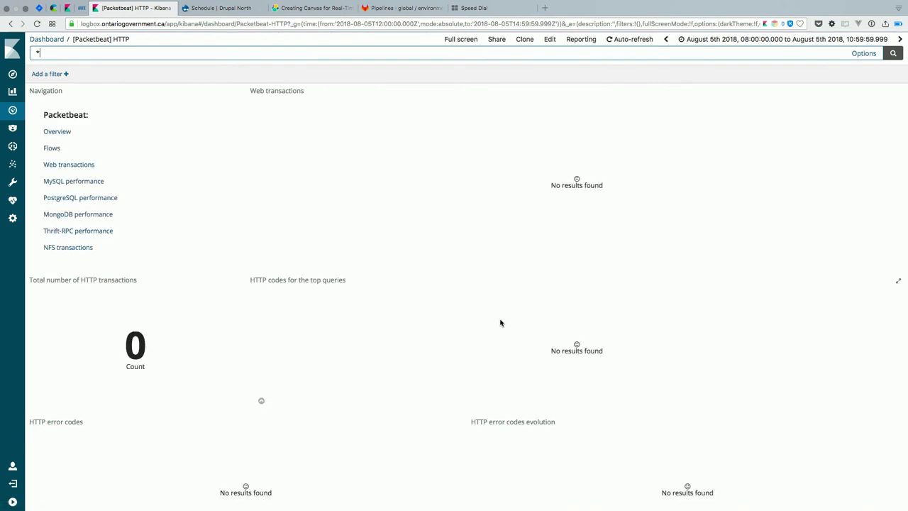
pyautogui.scroll(-3, 501, 321)
pyautogui.scroll(3, 501, 323)
pyautogui.scroll(1, 500, 322)
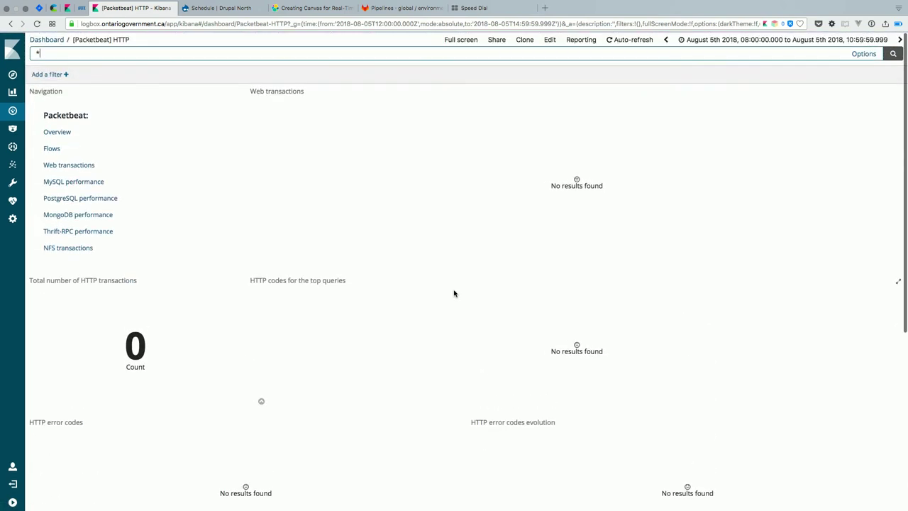
# - View Packetbeat's Overview and MySQL performance dashboards and open the time range selection
pyautogui.click(47, 132)
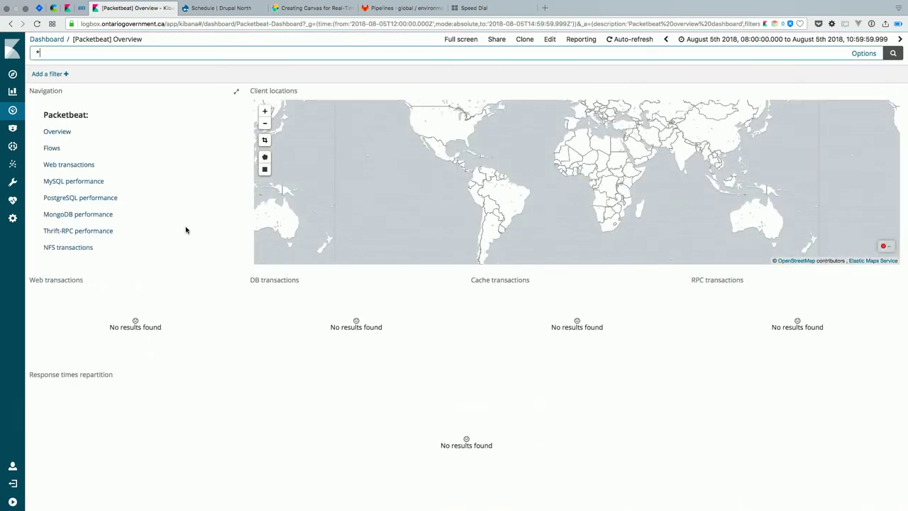
pyautogui.click(88, 183)
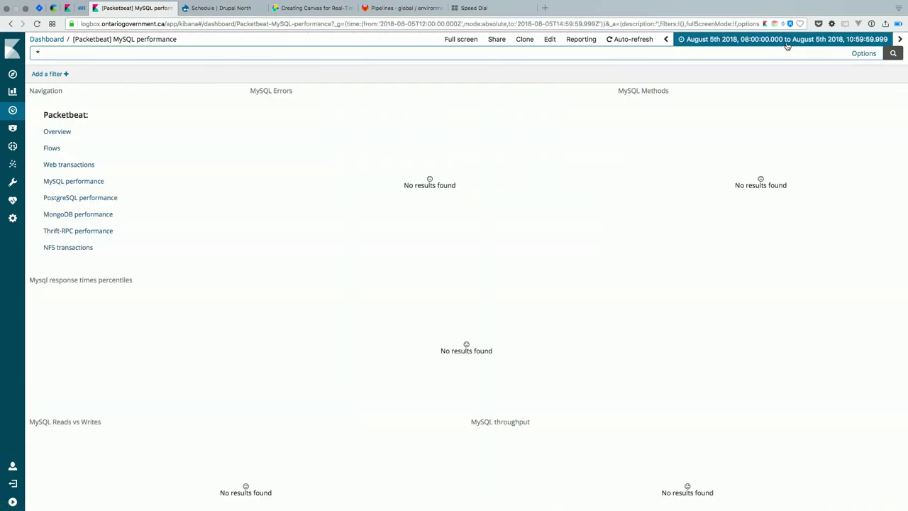
pyautogui.click(787, 44)
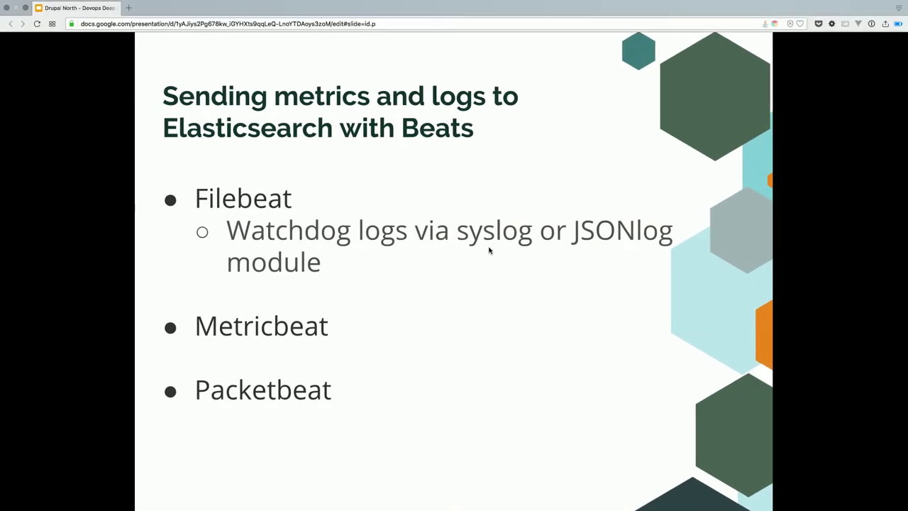
pyautogui.press('Right')
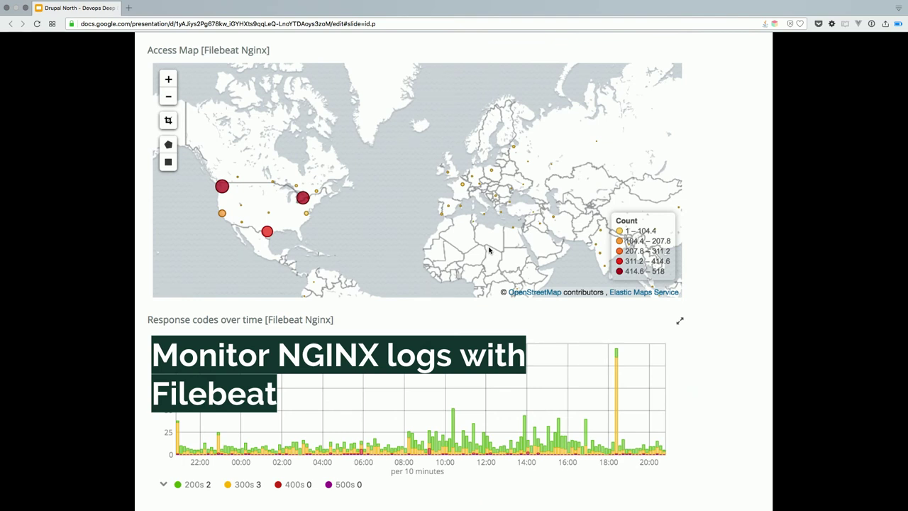
pyautogui.press('Right')
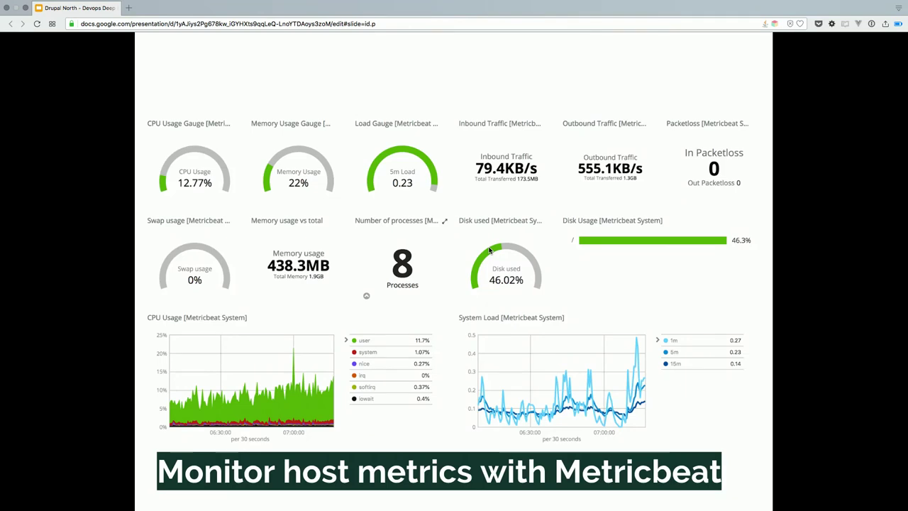
pyautogui.press('Right')
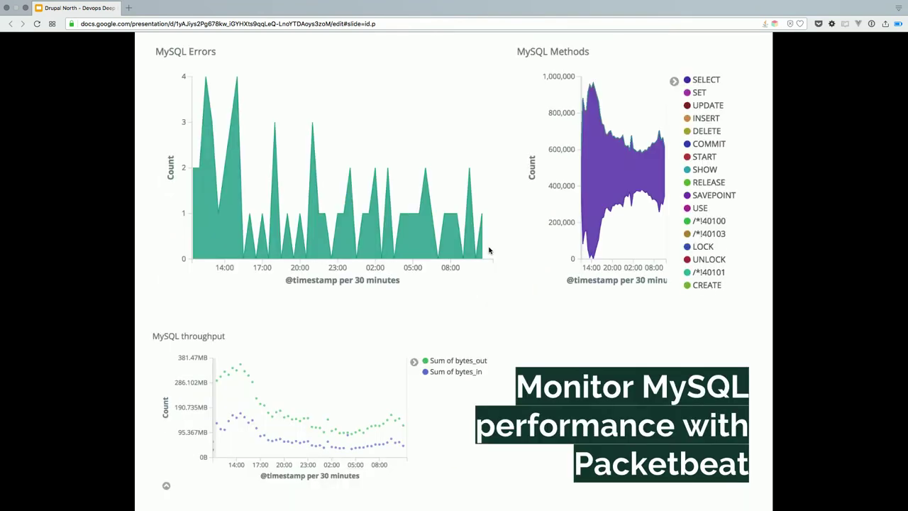